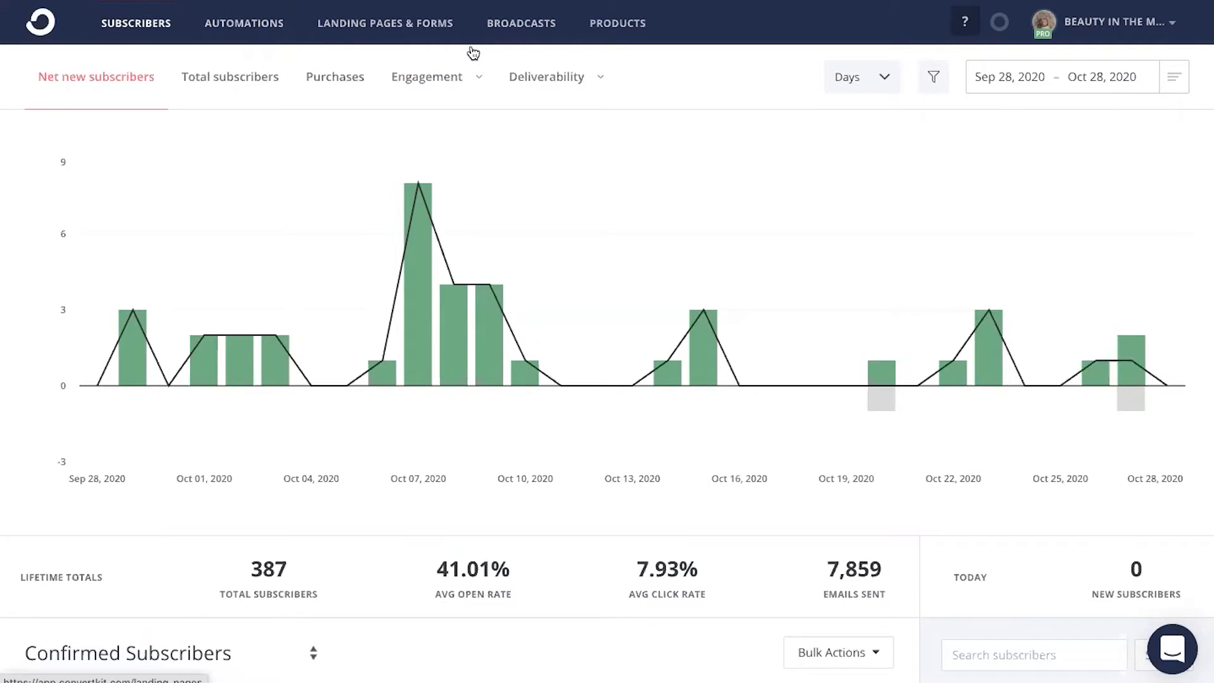
# - Create a new product named 'Busy Blogger newsletter + ebook' and advance to its Fulfillment step
pyautogui.click(600, 25)
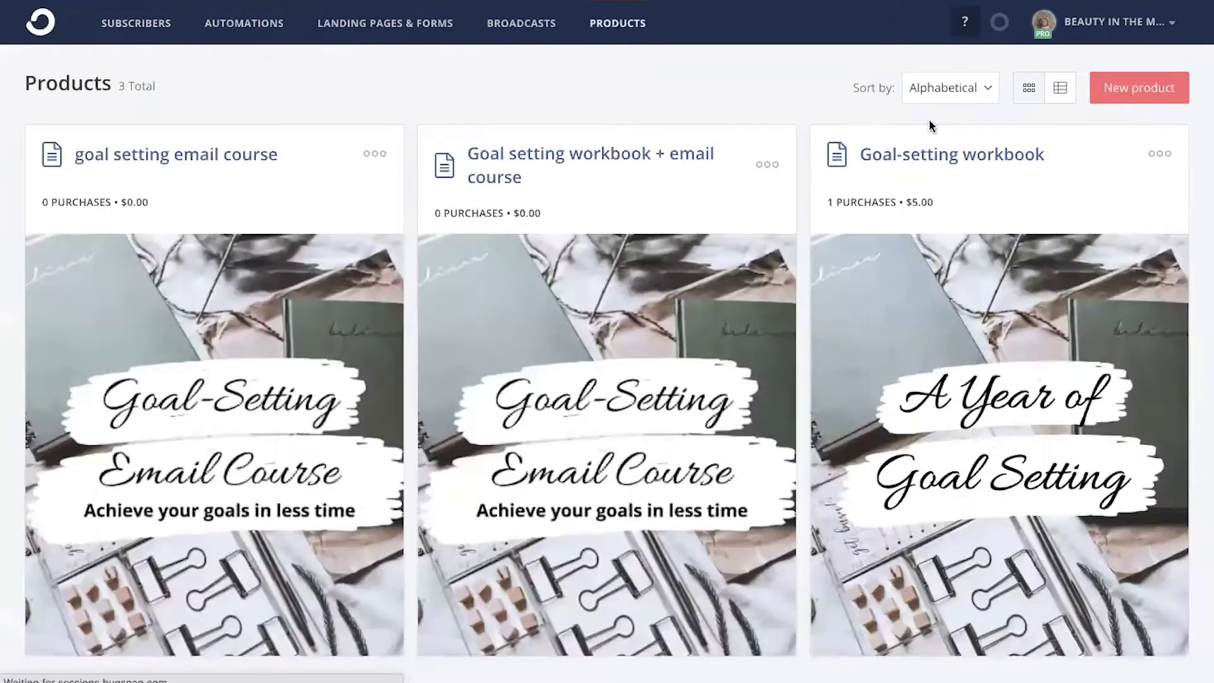
pyautogui.click(1137, 94)
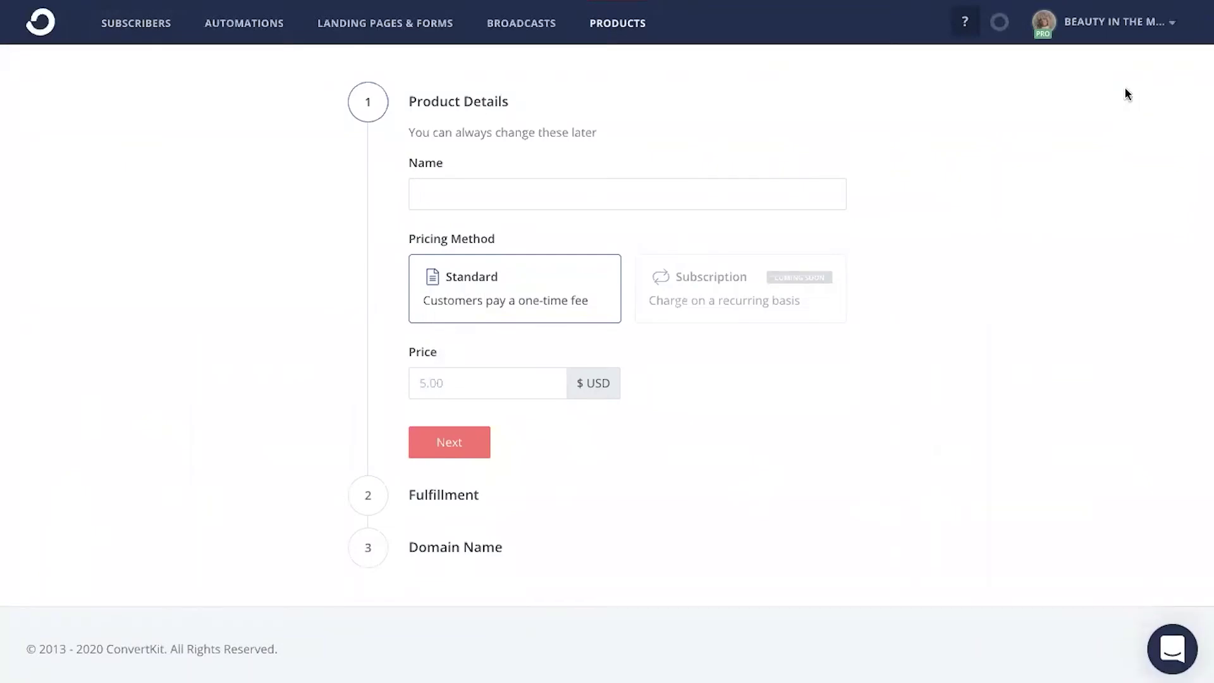
pyautogui.click(674, 187)
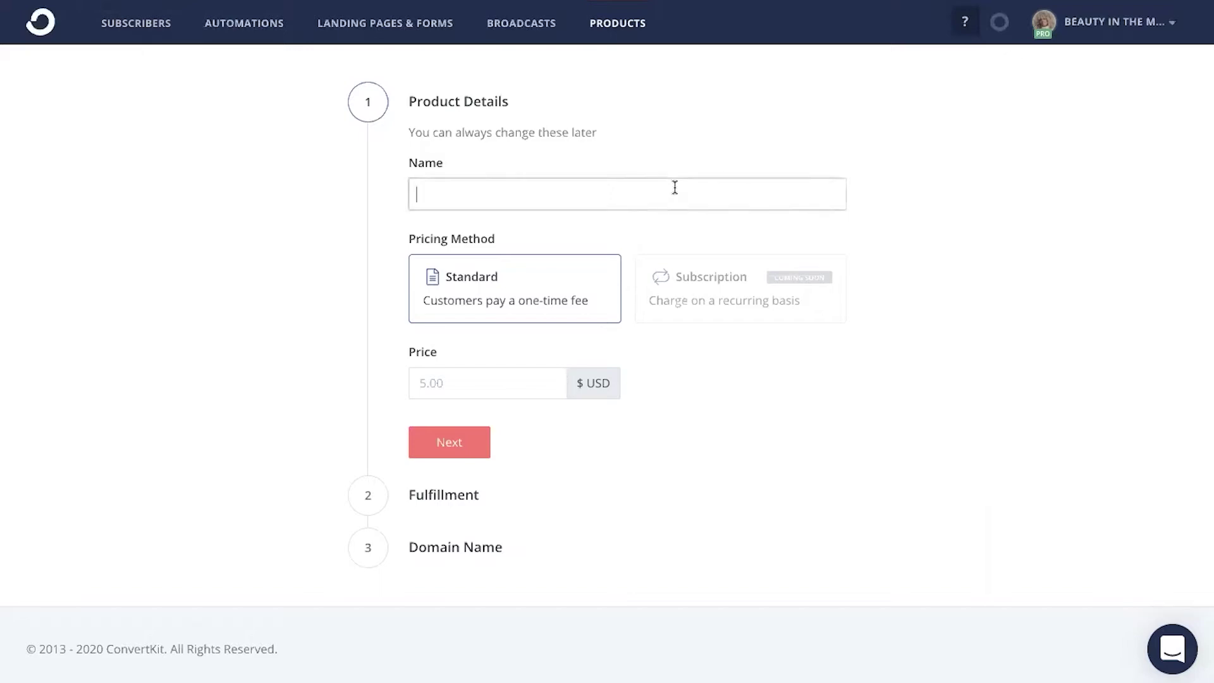
pyautogui.write('Busy Blogger newsletter + ebook')
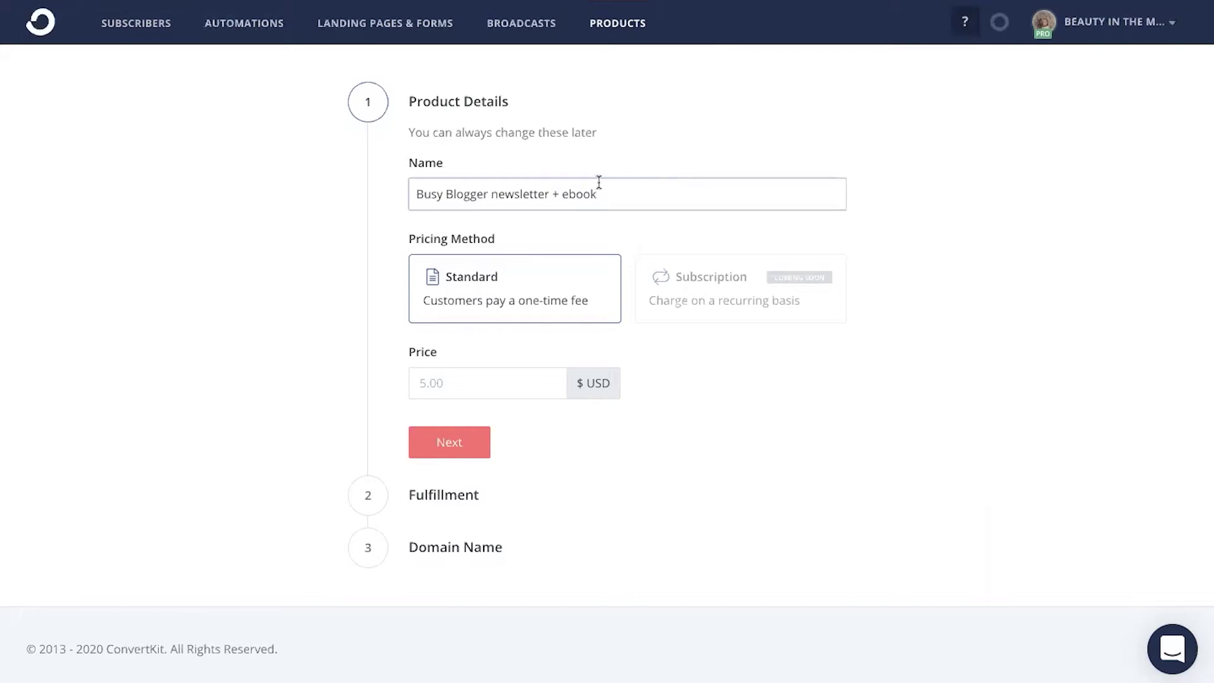
pyautogui.click(437, 500)
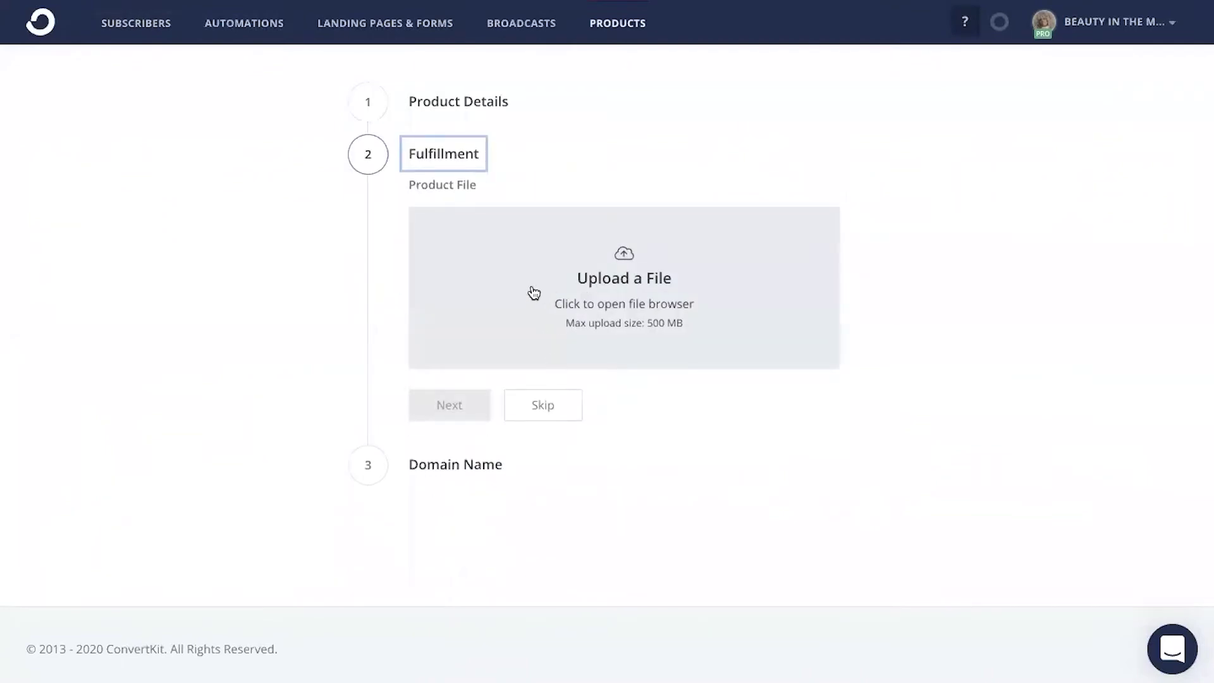
# - Upload Blogger Ebook.pdf as the product file and go back to Product Details
pyautogui.click(553, 294)
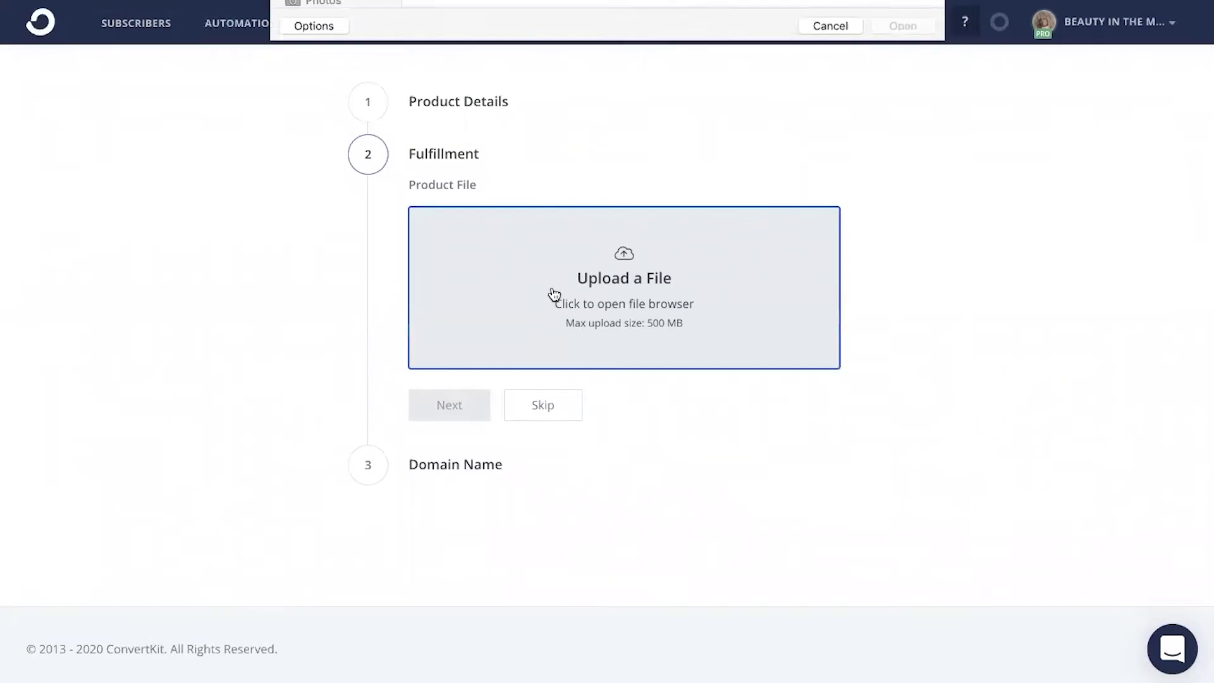
pyautogui.click(493, 12)
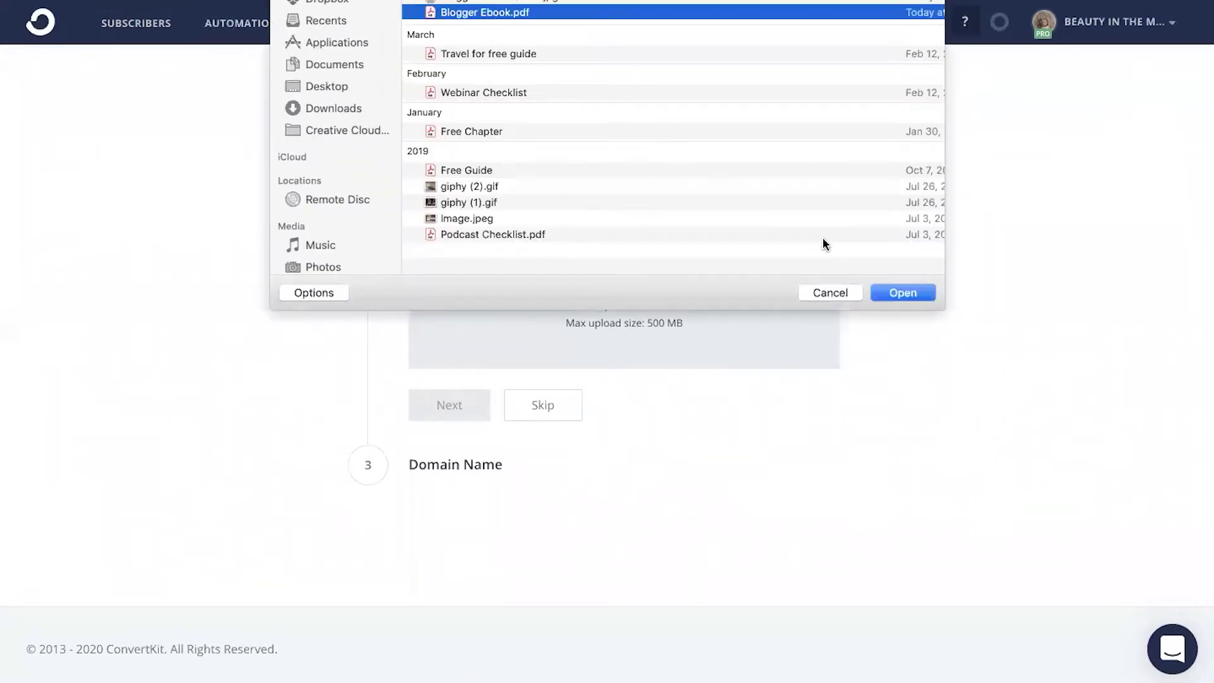
pyautogui.click(902, 293)
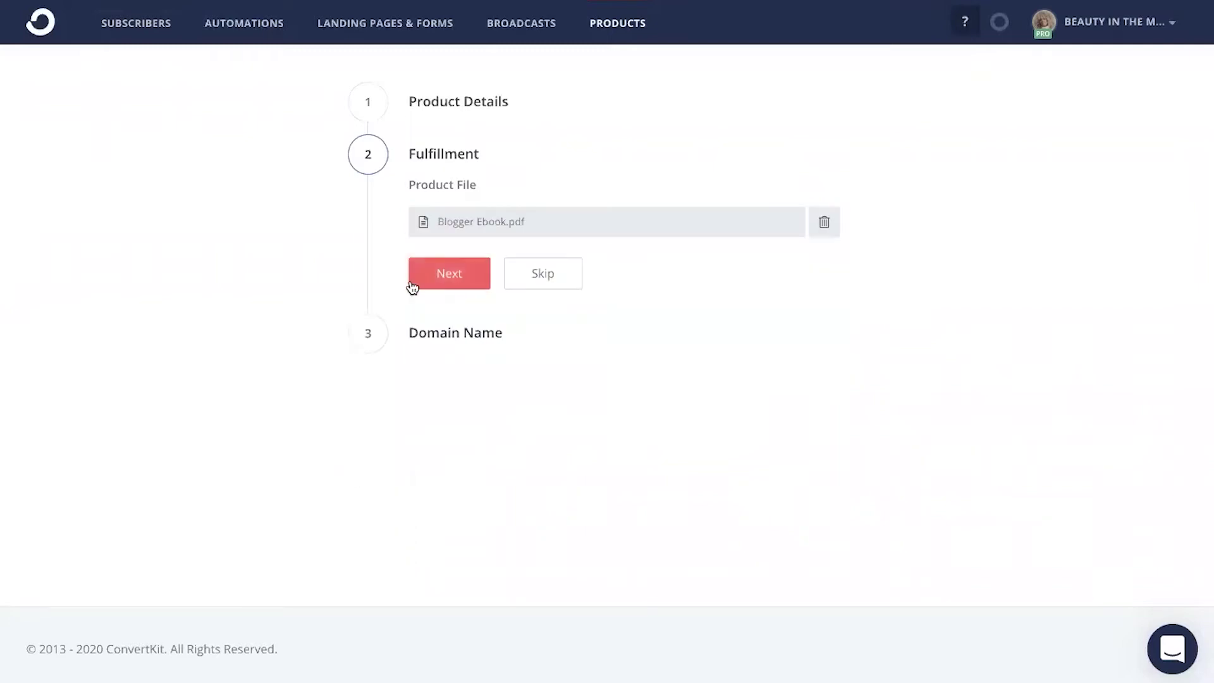
pyautogui.click(462, 108)
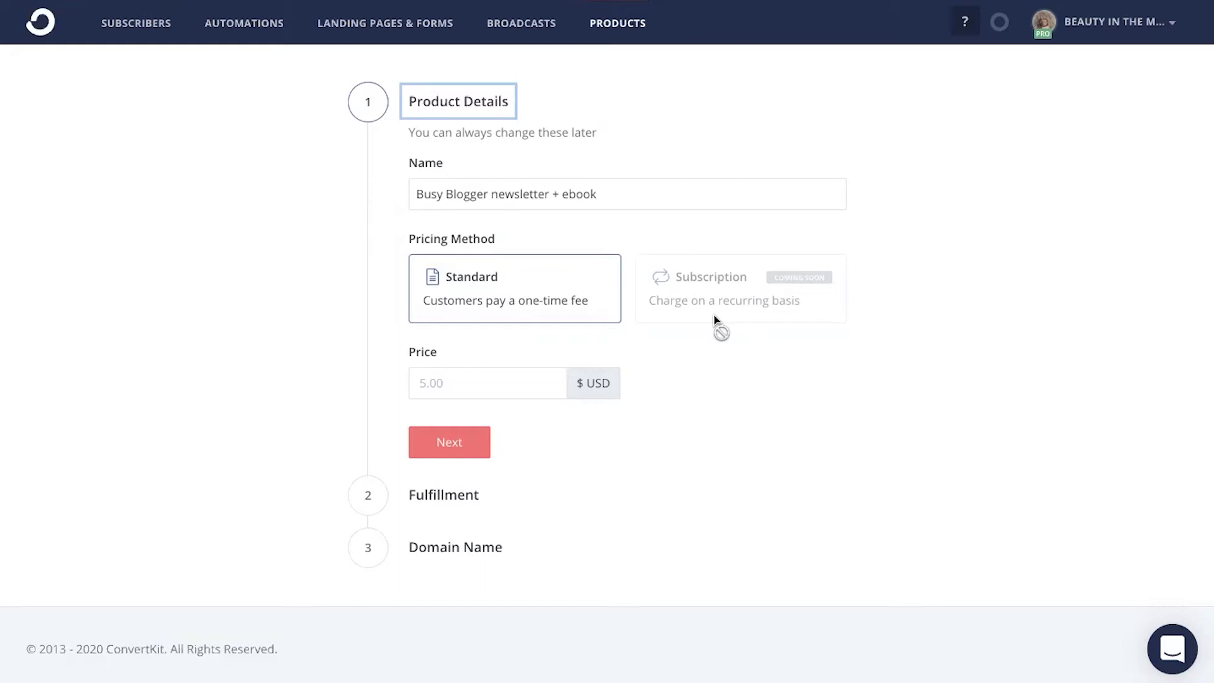
# - Set the product price to 99.00, correcting the mistyped 5.00
pyautogui.click(445, 379)
pyautogui.write('5.00')
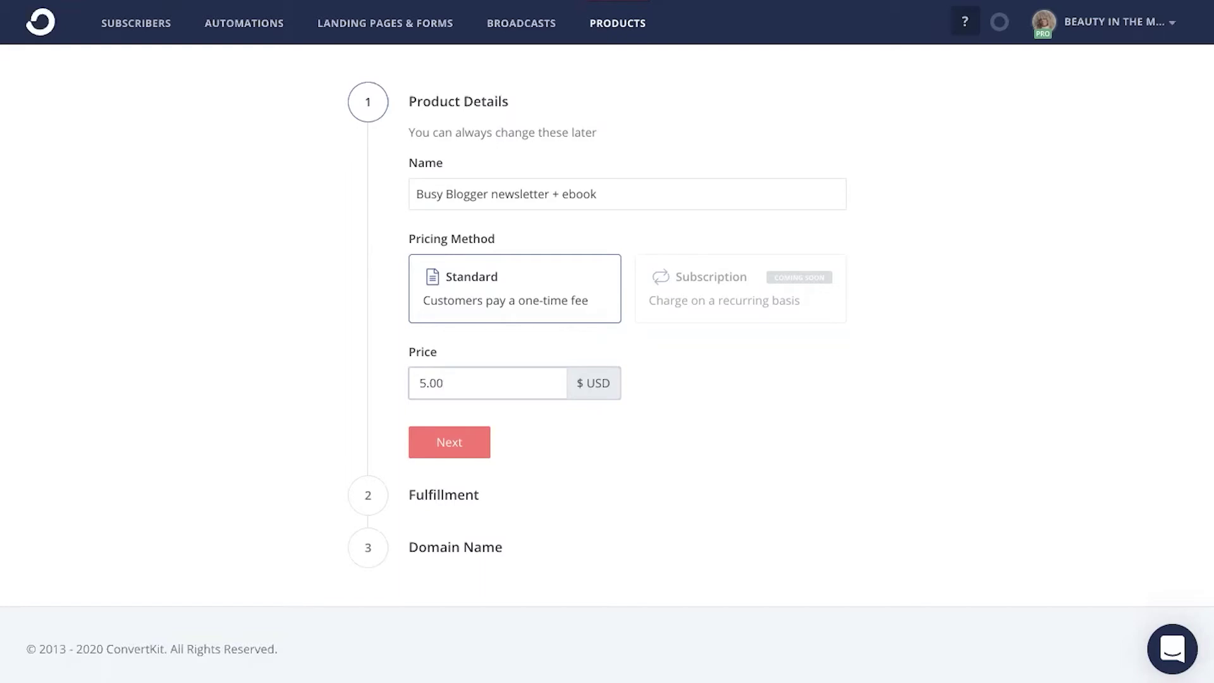
pyautogui.press('BackSpace')
pyautogui.press('BackSpace')
pyautogui.press('BackSpace')
pyautogui.press('BackSpace')
pyautogui.write('99.00')
# - Choose pages.yourbeautyinthemaking.com as the product's custom domain
pyautogui.click(433, 548)
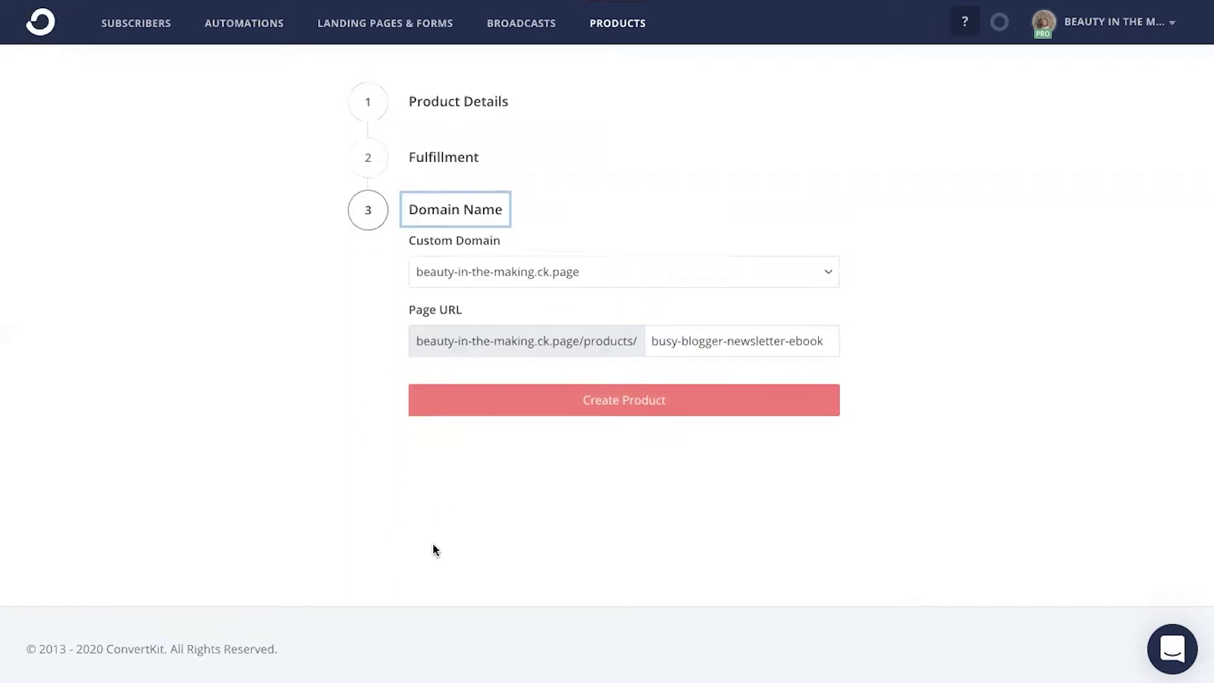
pyautogui.click(599, 274)
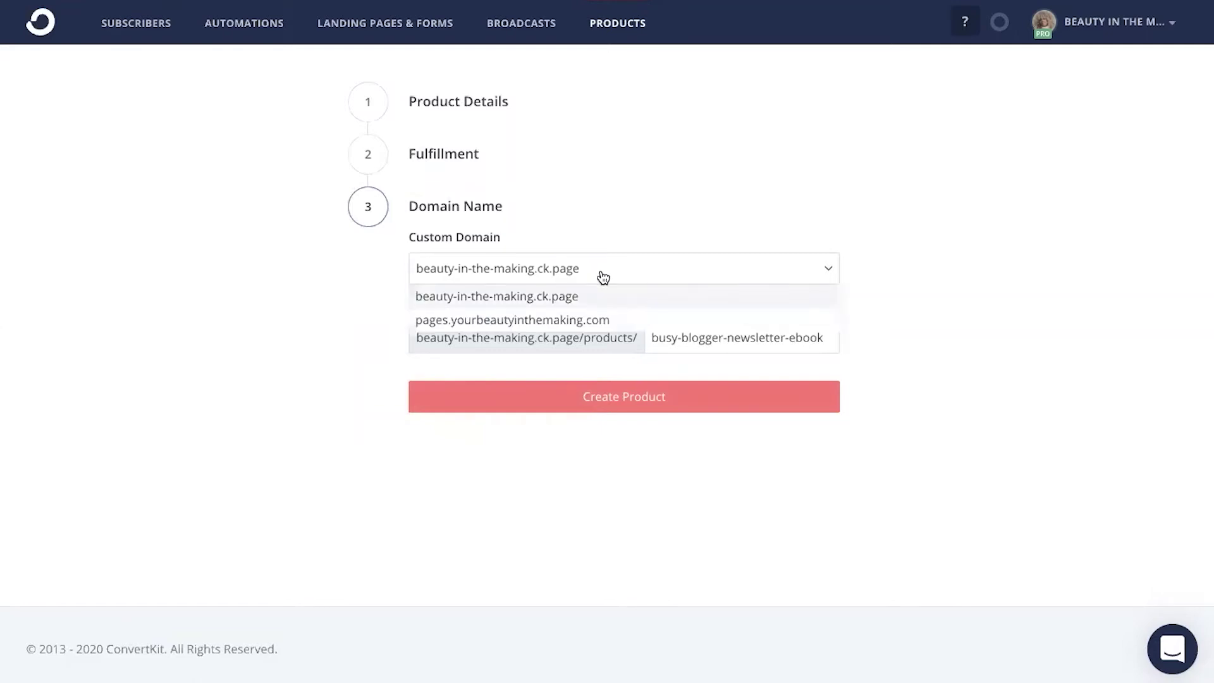
pyautogui.click(530, 320)
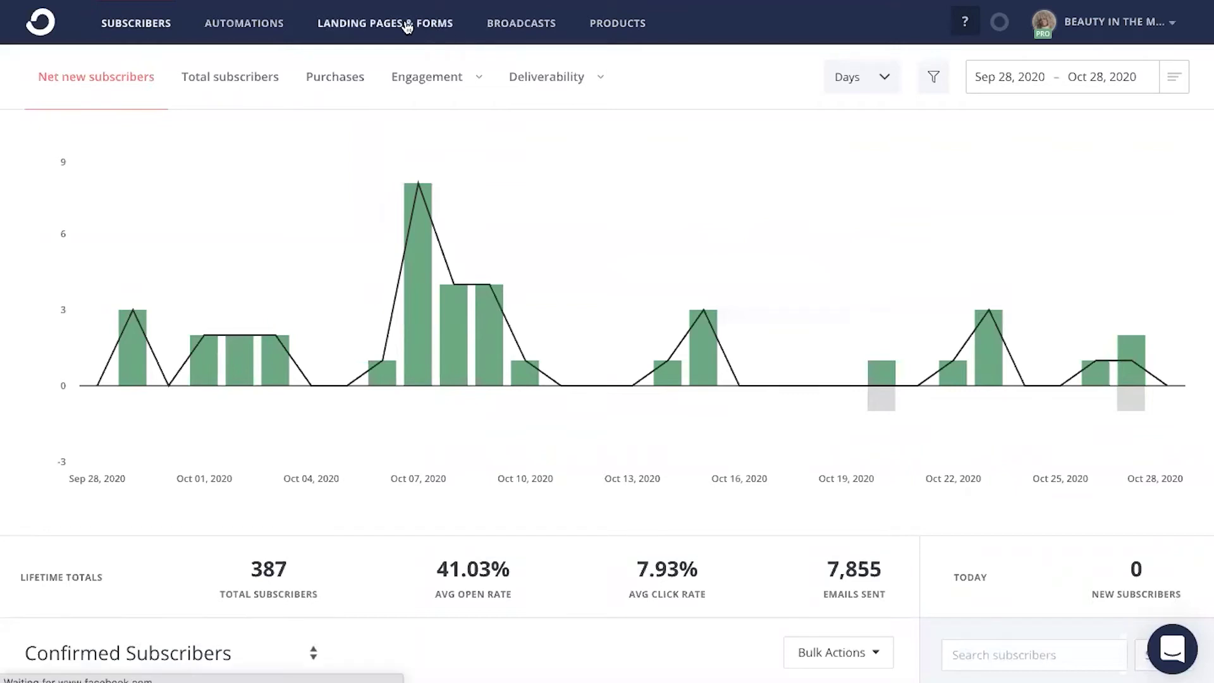
# - Start a new landing page from the Stark template under the Newsletter filter
pyautogui.click(406, 26)
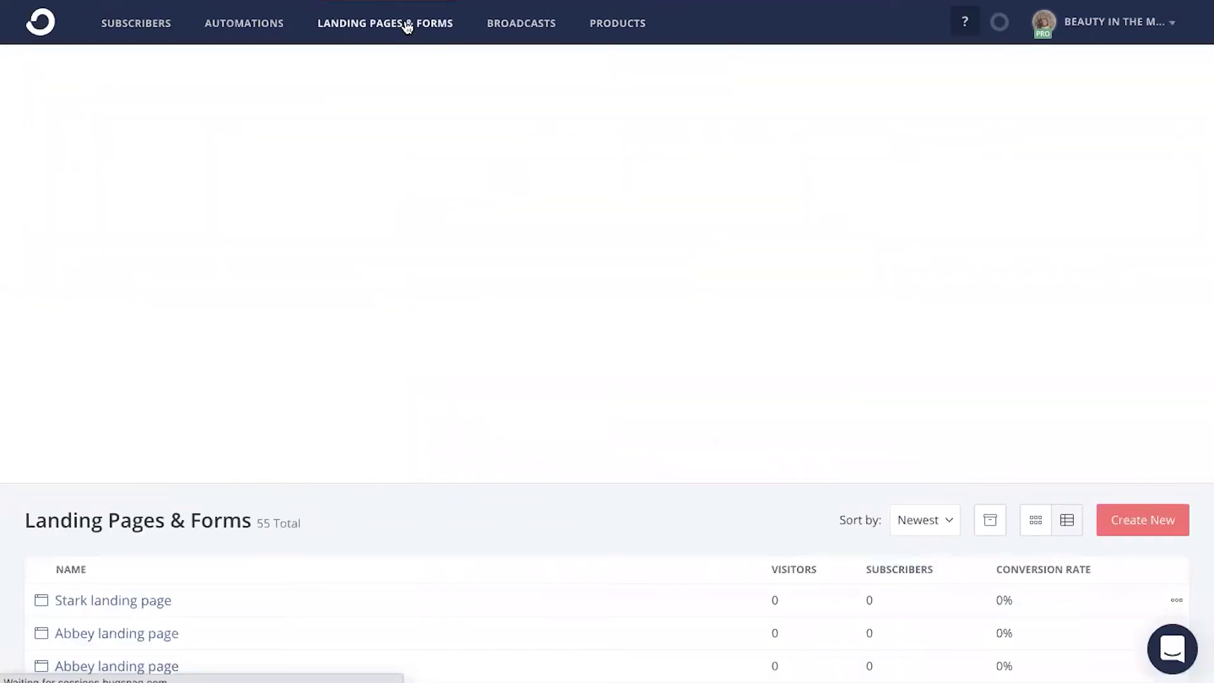
pyautogui.click(1132, 525)
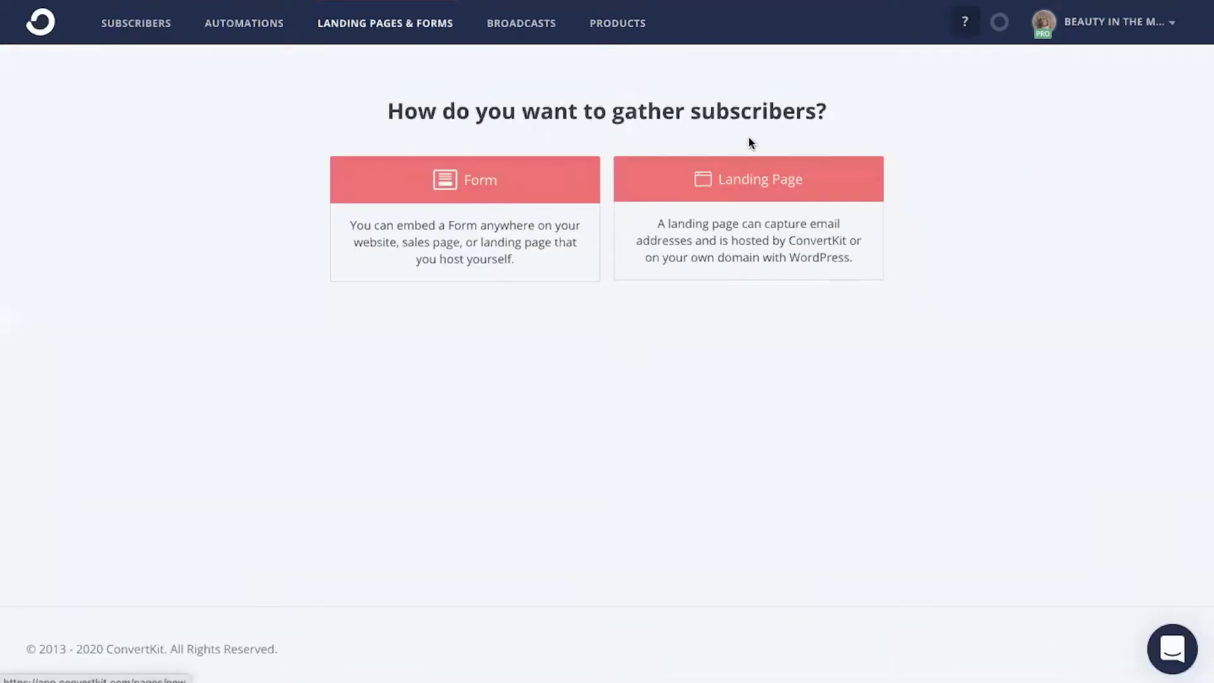
pyautogui.click(744, 176)
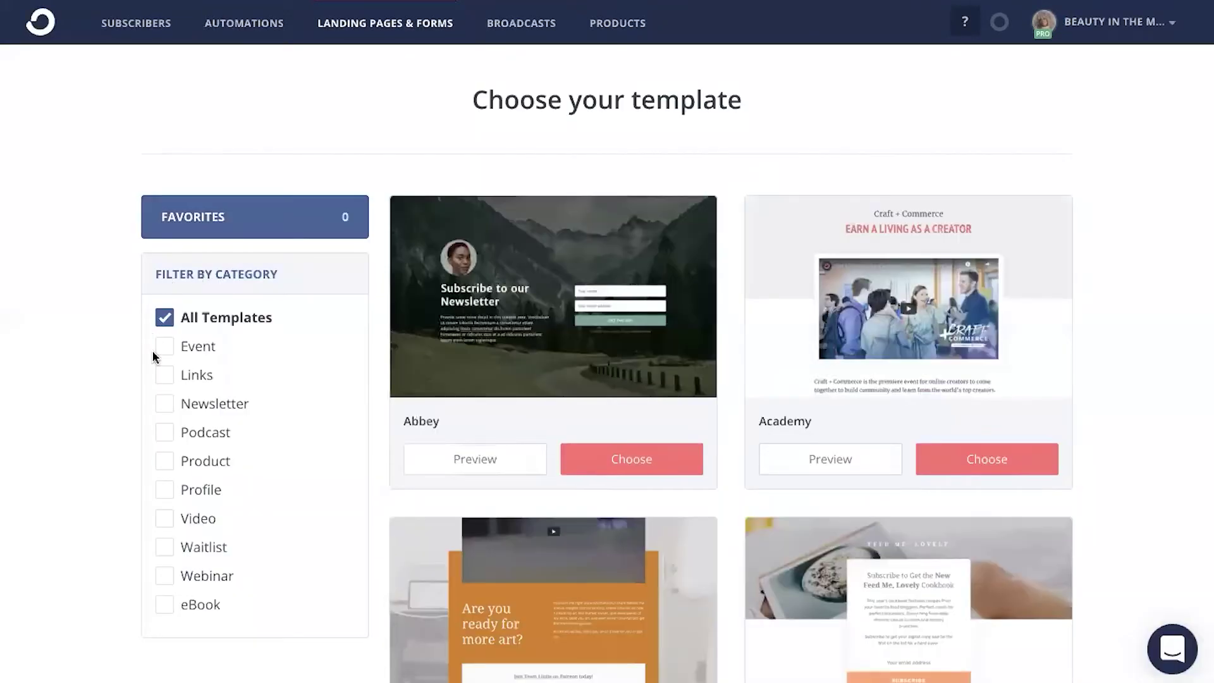
pyautogui.click(165, 404)
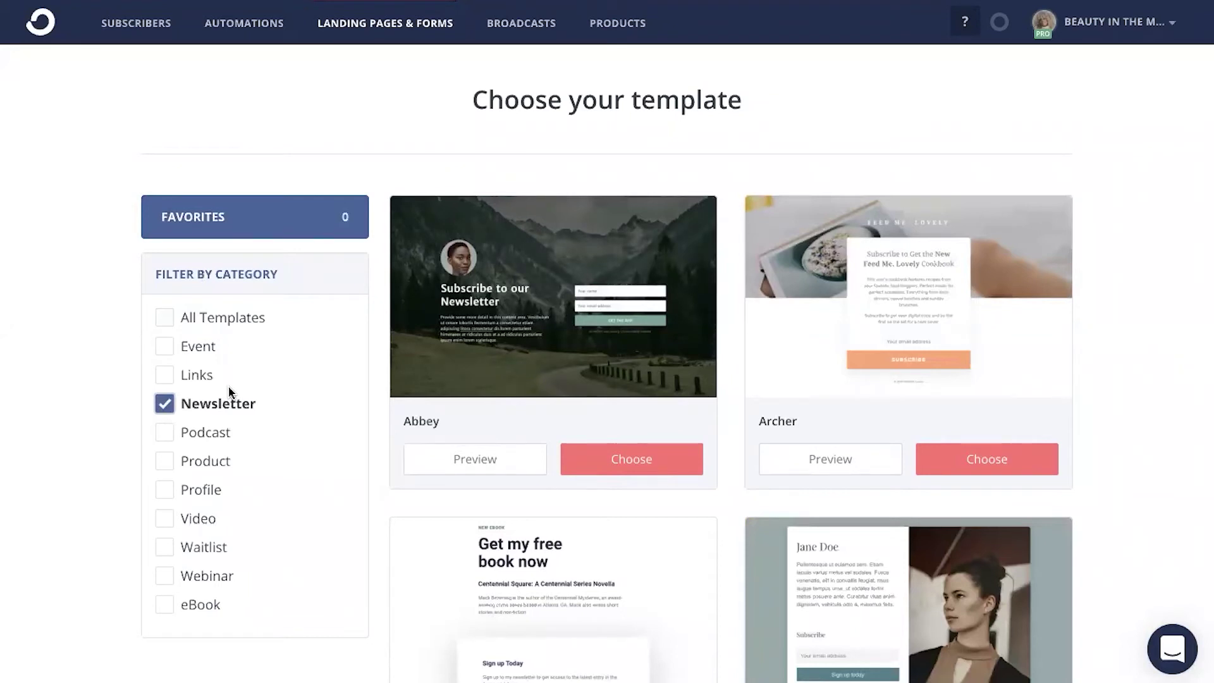
pyautogui.scroll(-20, 441, 499)
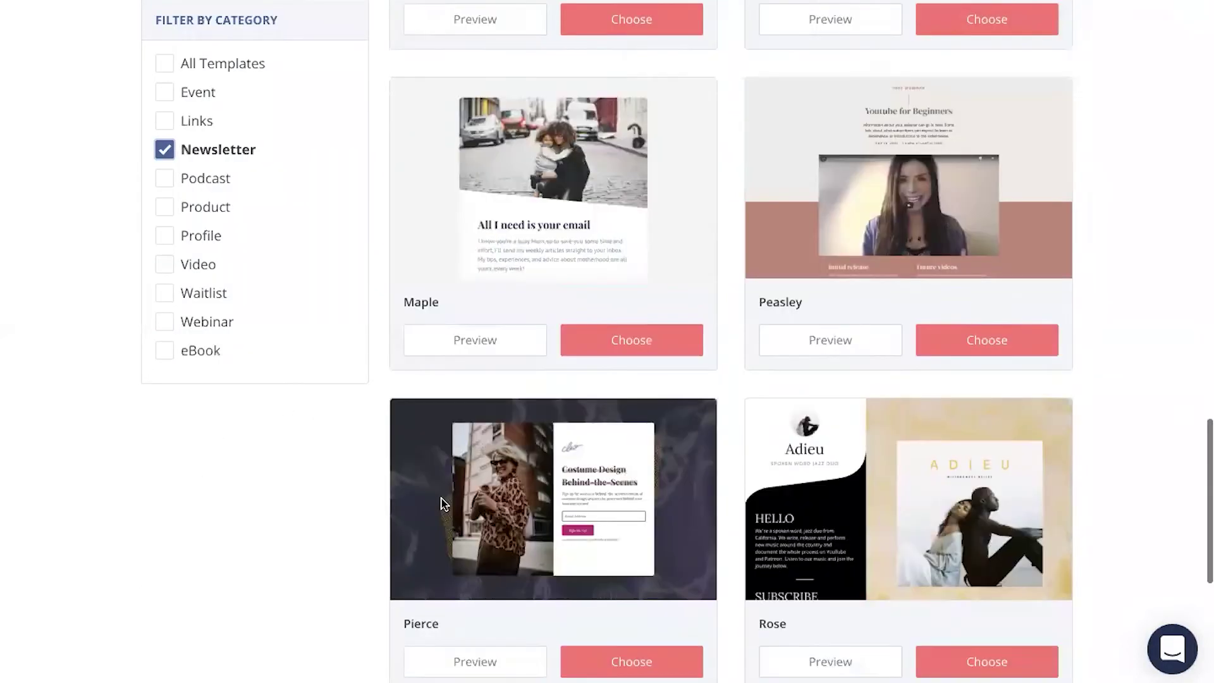
pyautogui.scroll(-6, 441, 499)
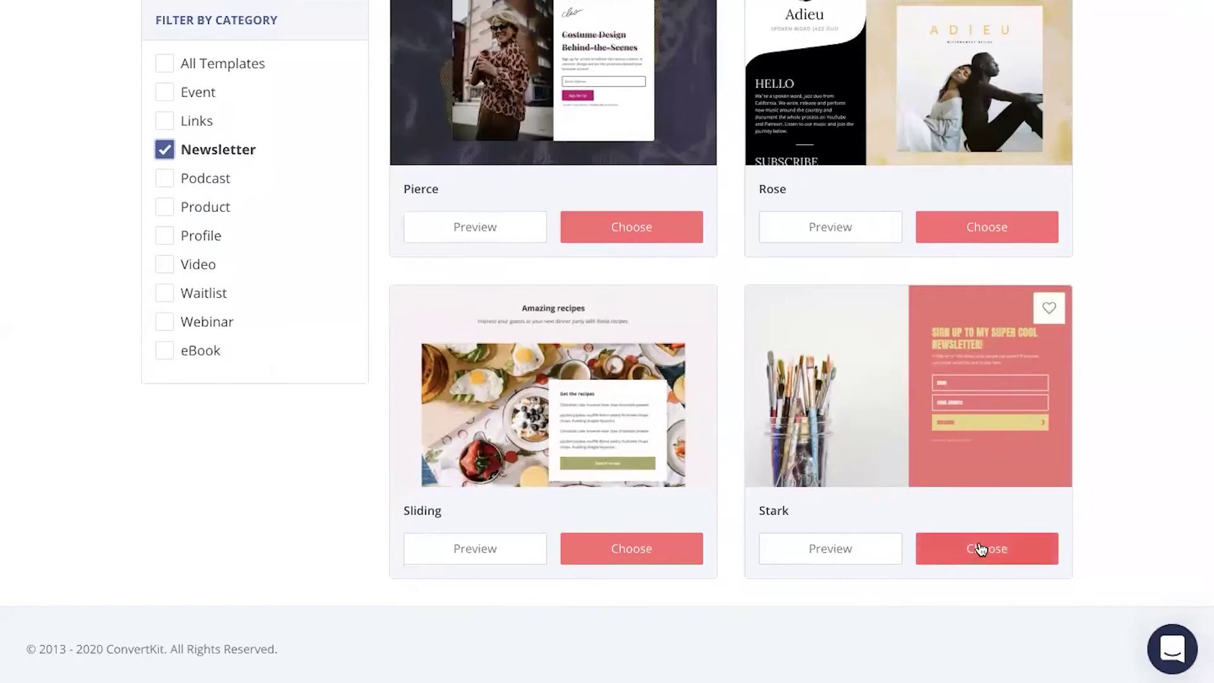
pyautogui.click(981, 549)
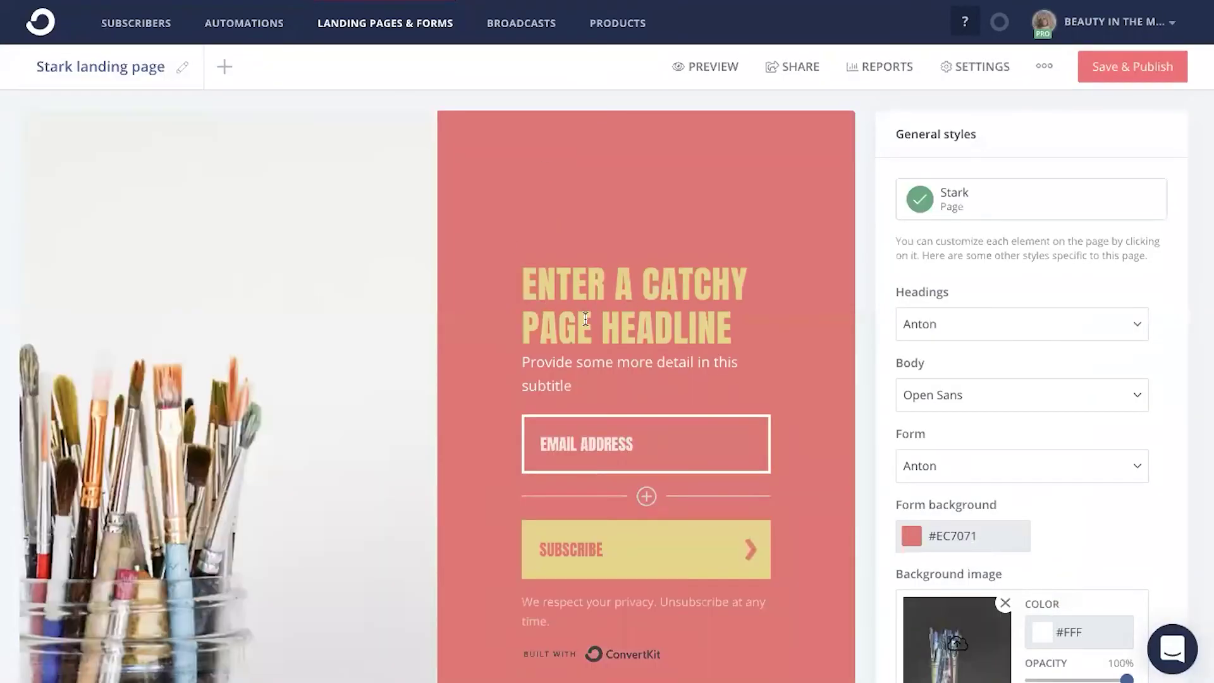
# - Insert a Newsletter Feed block directly below the Stark page's subtitle
pyautogui.scroll(-3, 585, 318)
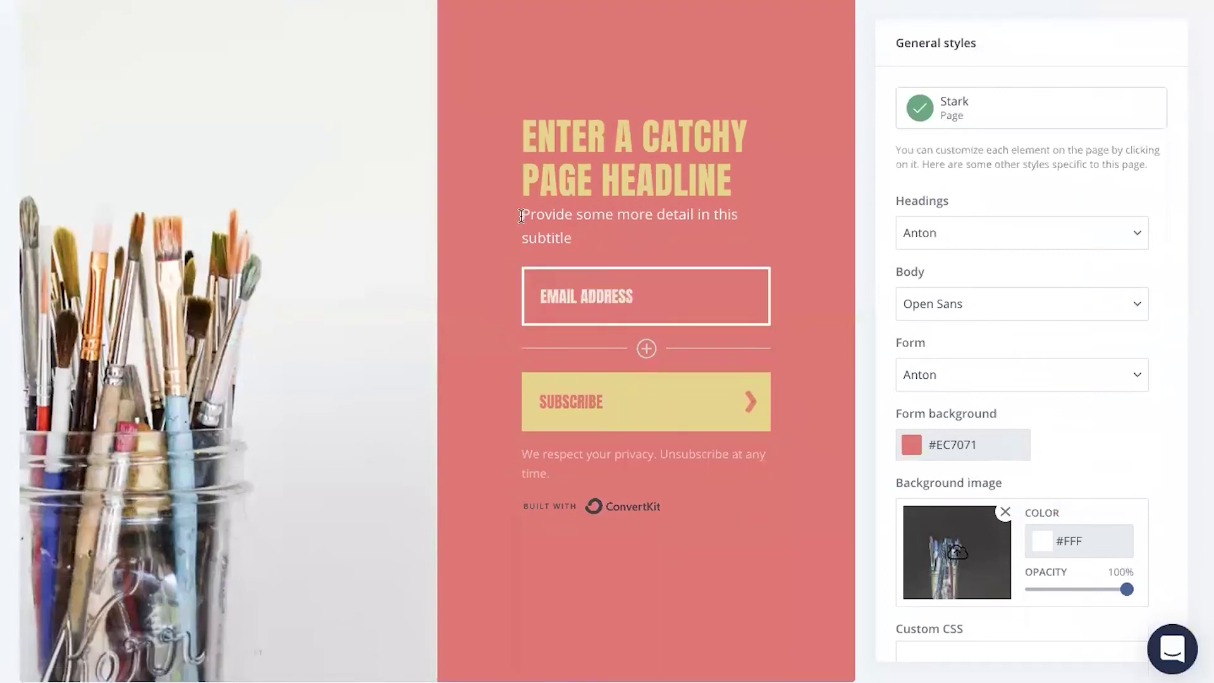
pyautogui.click(521, 215)
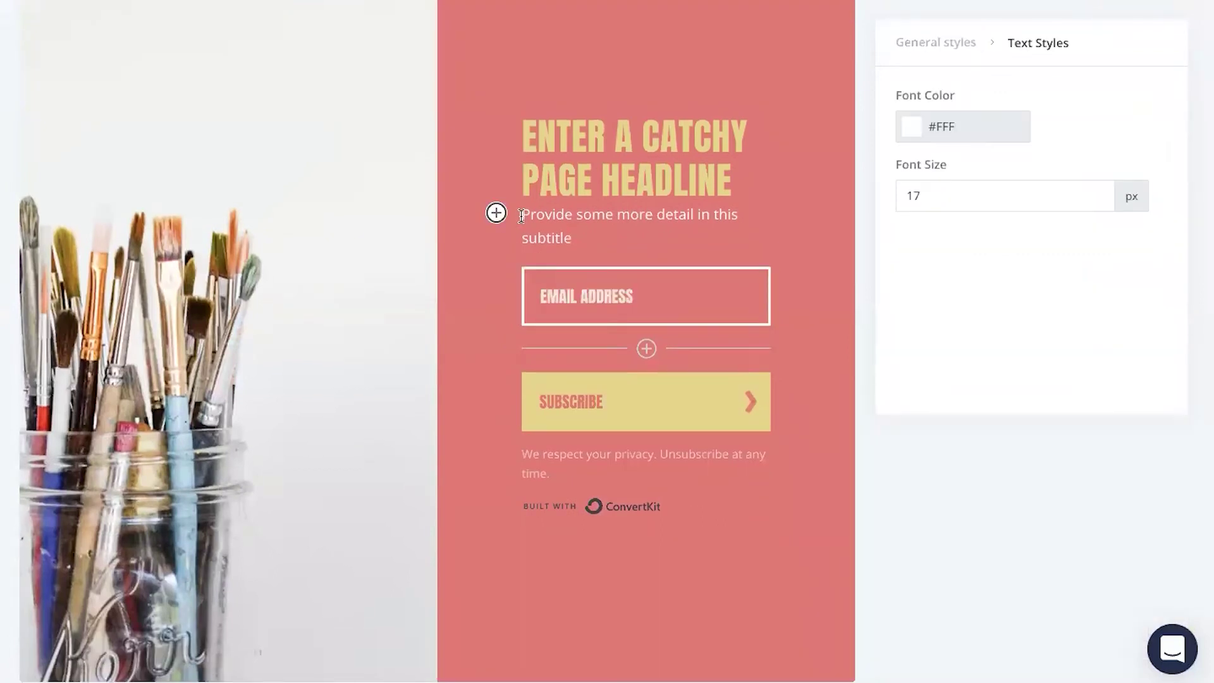
pyautogui.click(495, 213)
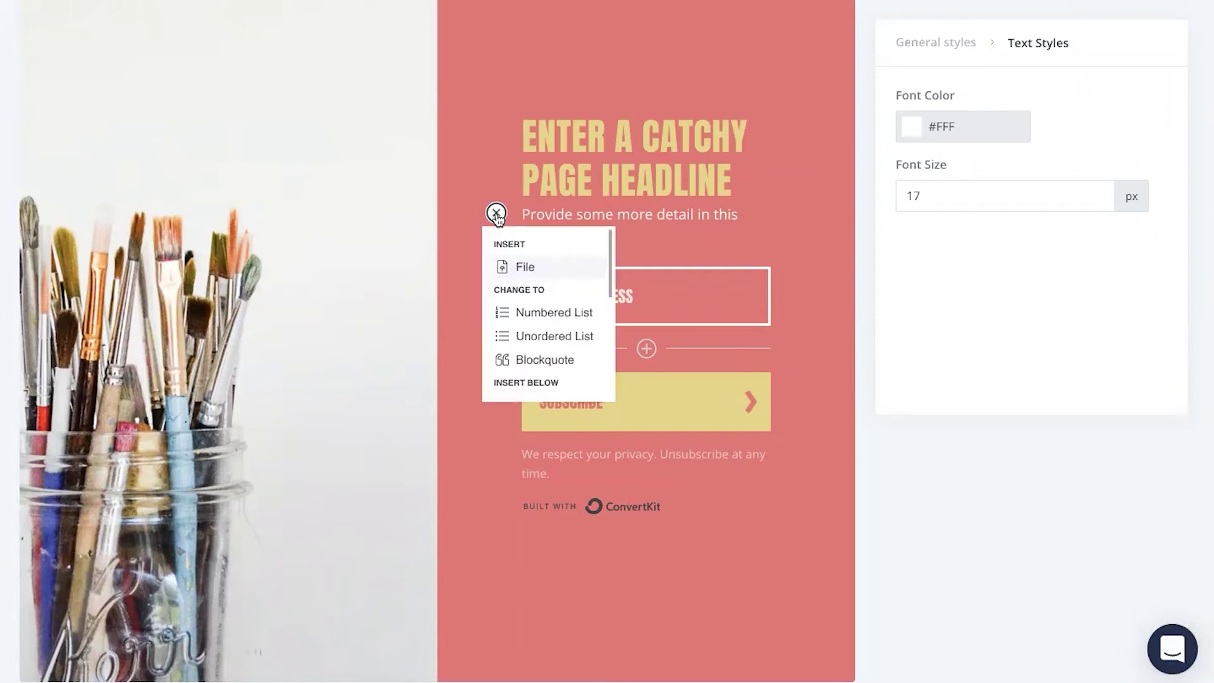
pyautogui.scroll(-5, 515, 354)
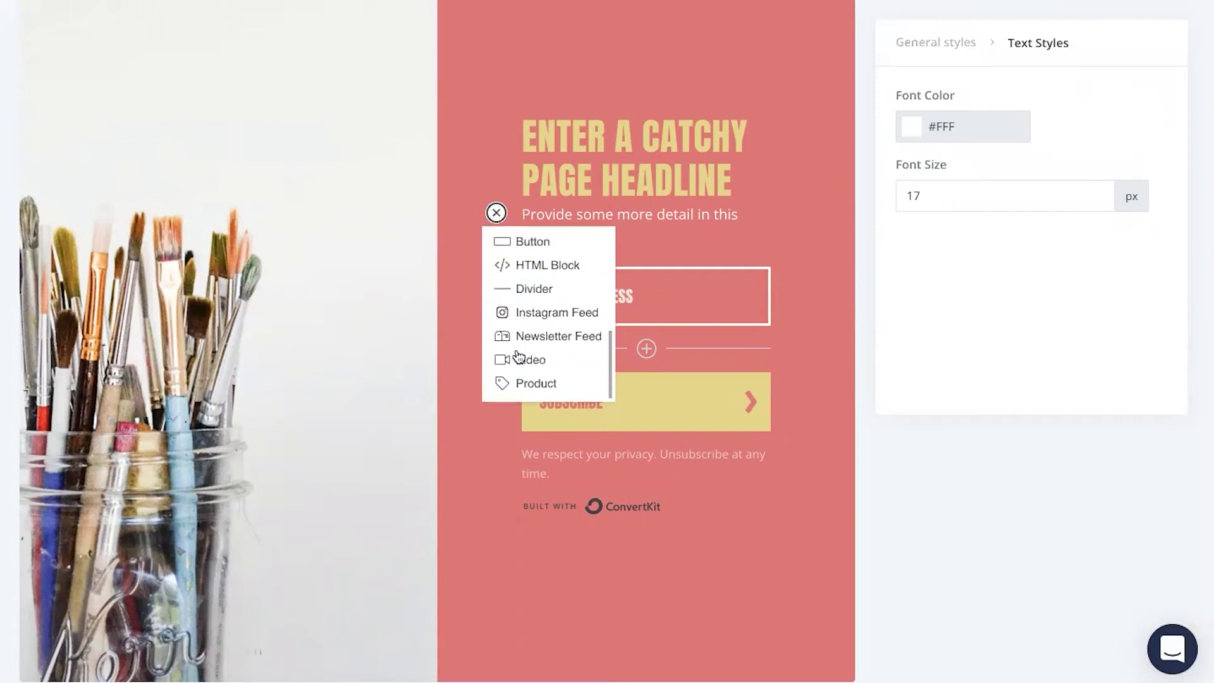
pyautogui.click(529, 336)
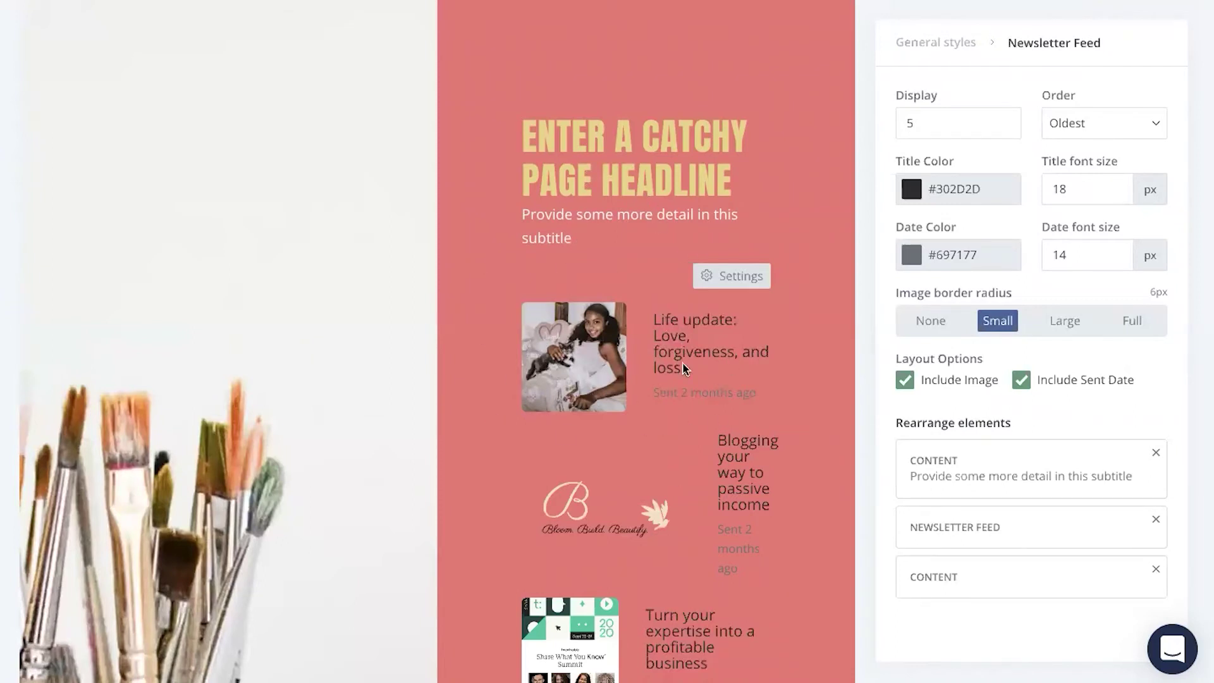
pyautogui.scroll(3, 632, 252)
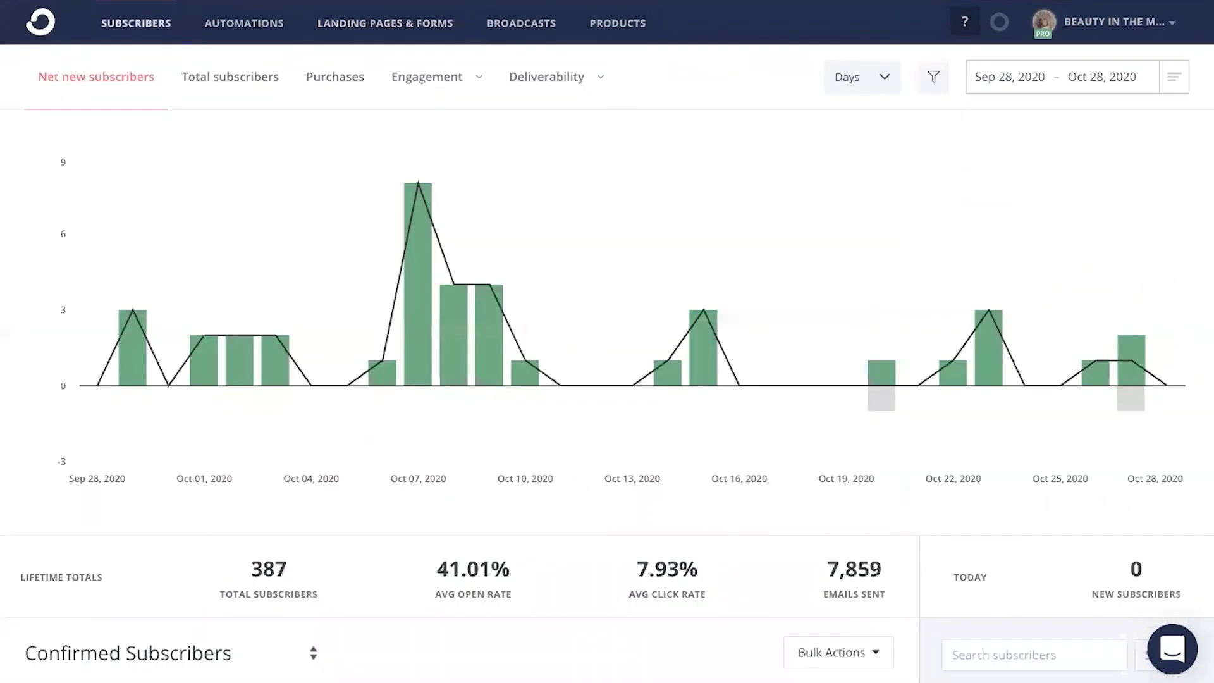
# - Turn on 'Enabled on public feeds' for the 'How to accomplish your goals in less time' broadcast
pyautogui.click(517, 30)
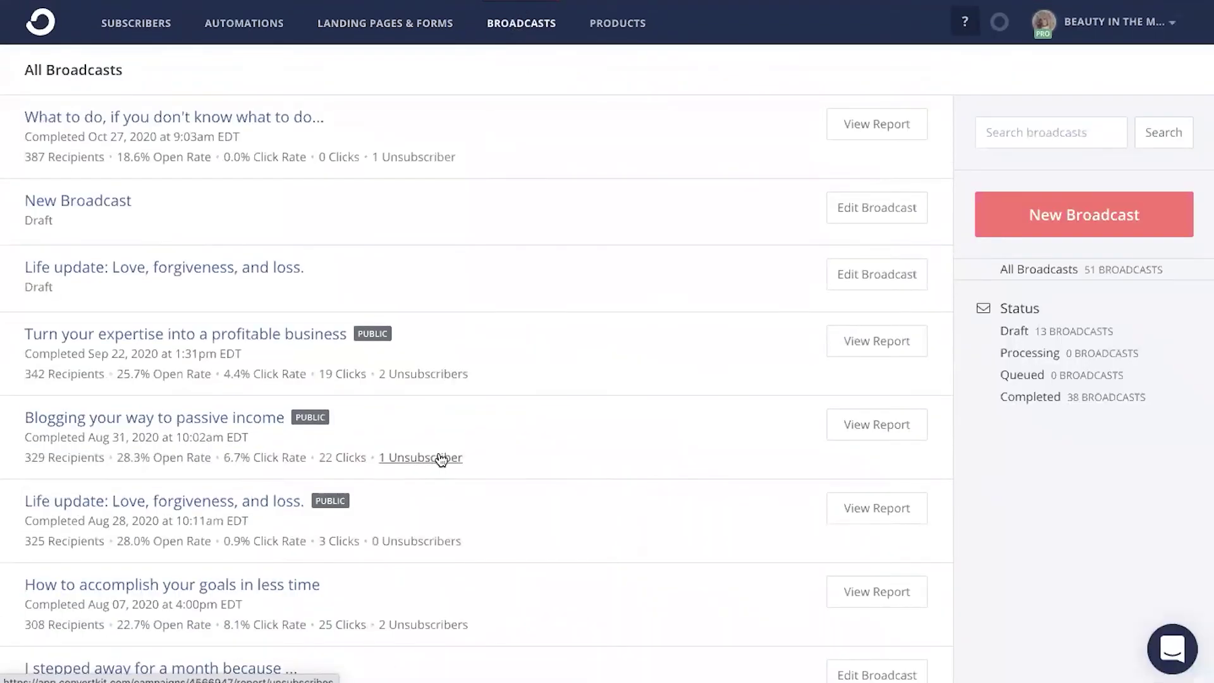
pyautogui.scroll(-2, 441, 460)
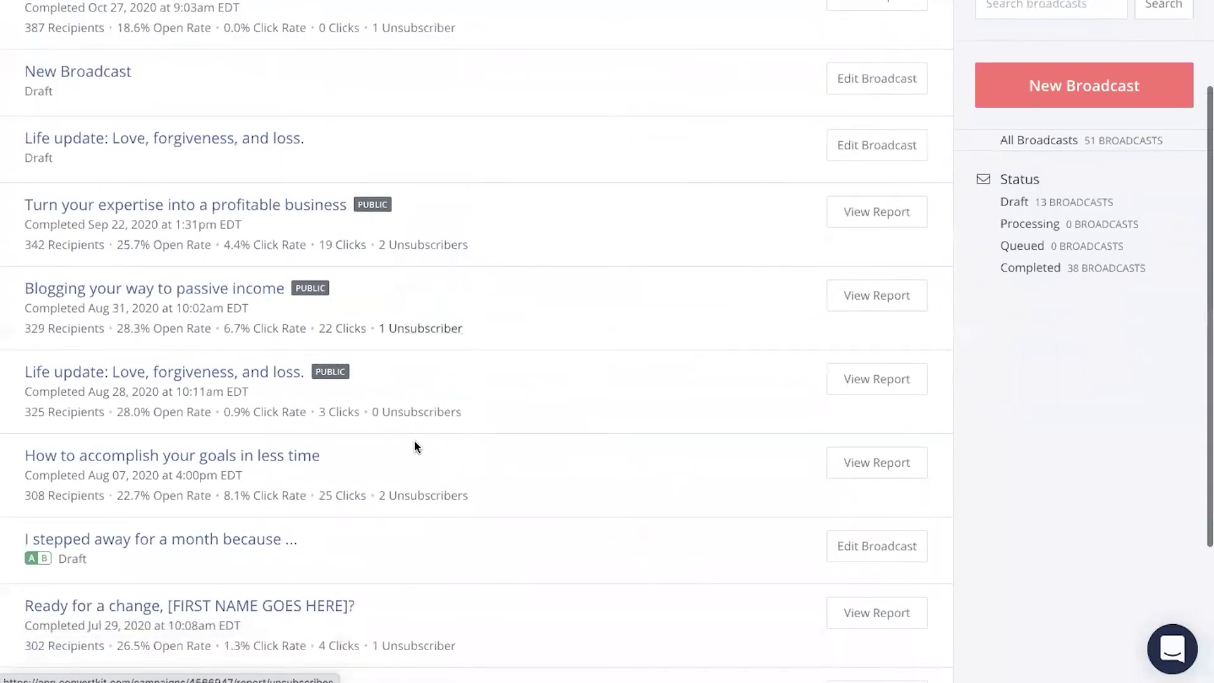
pyautogui.click(262, 457)
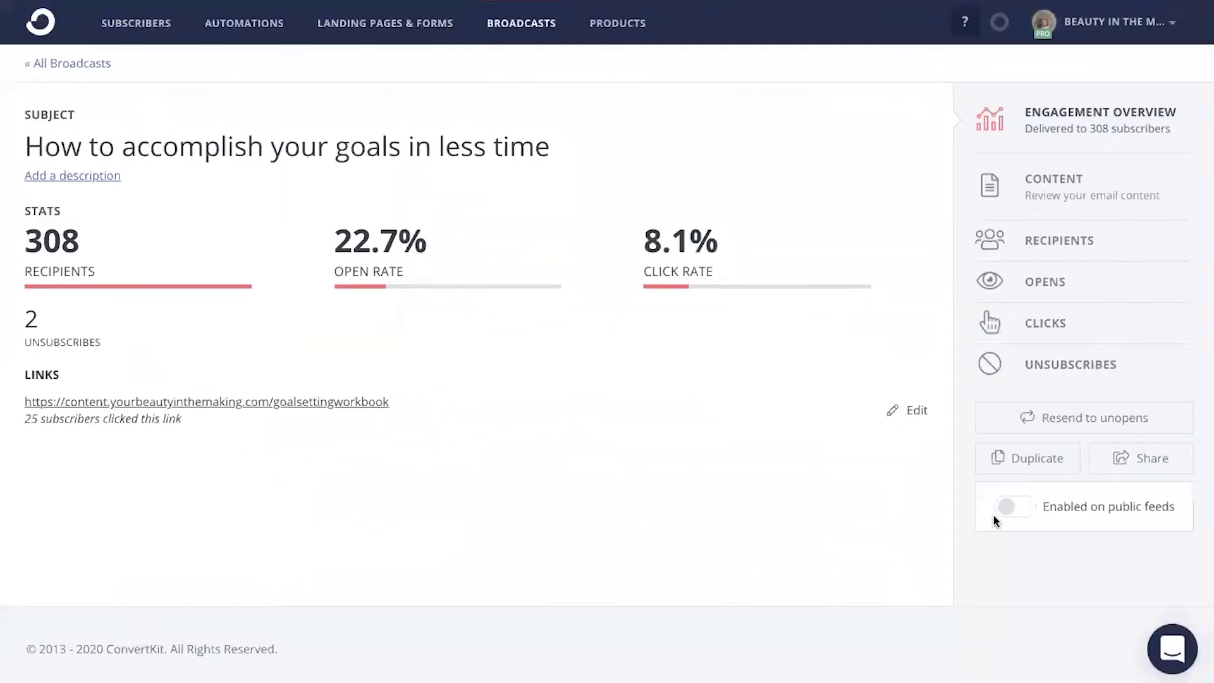
pyautogui.click(1012, 507)
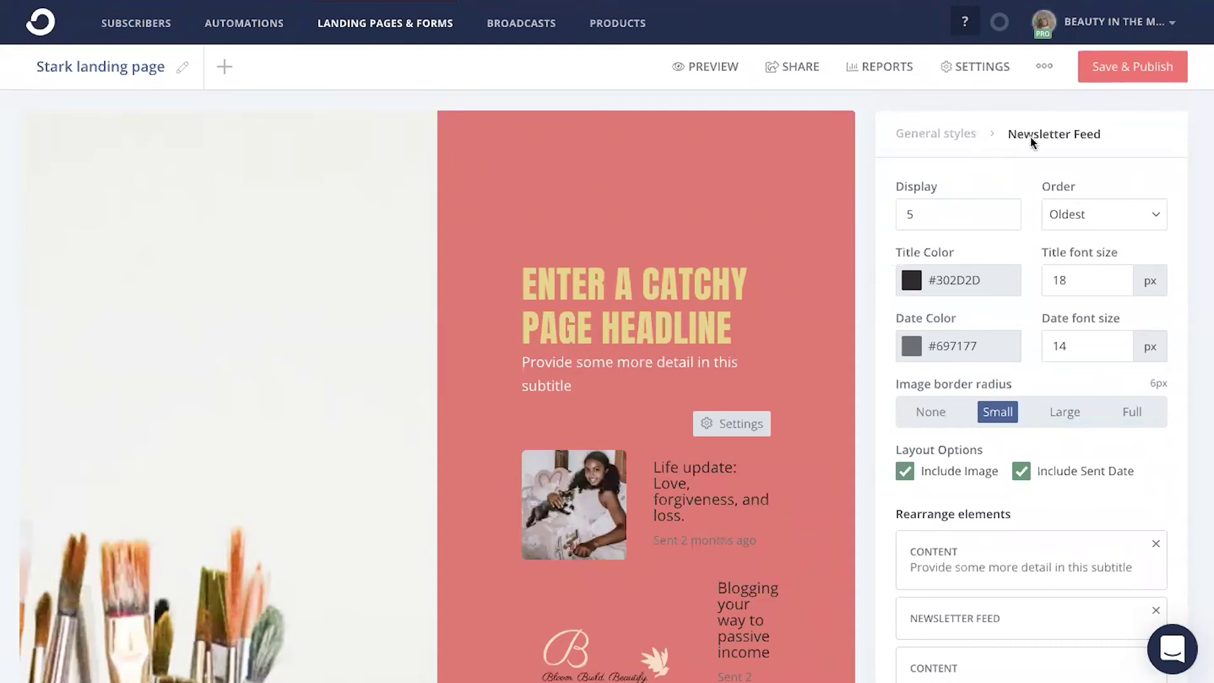
# - Save and publish the Stark landing page, then bring up its sharing options
pyautogui.click(1119, 73)
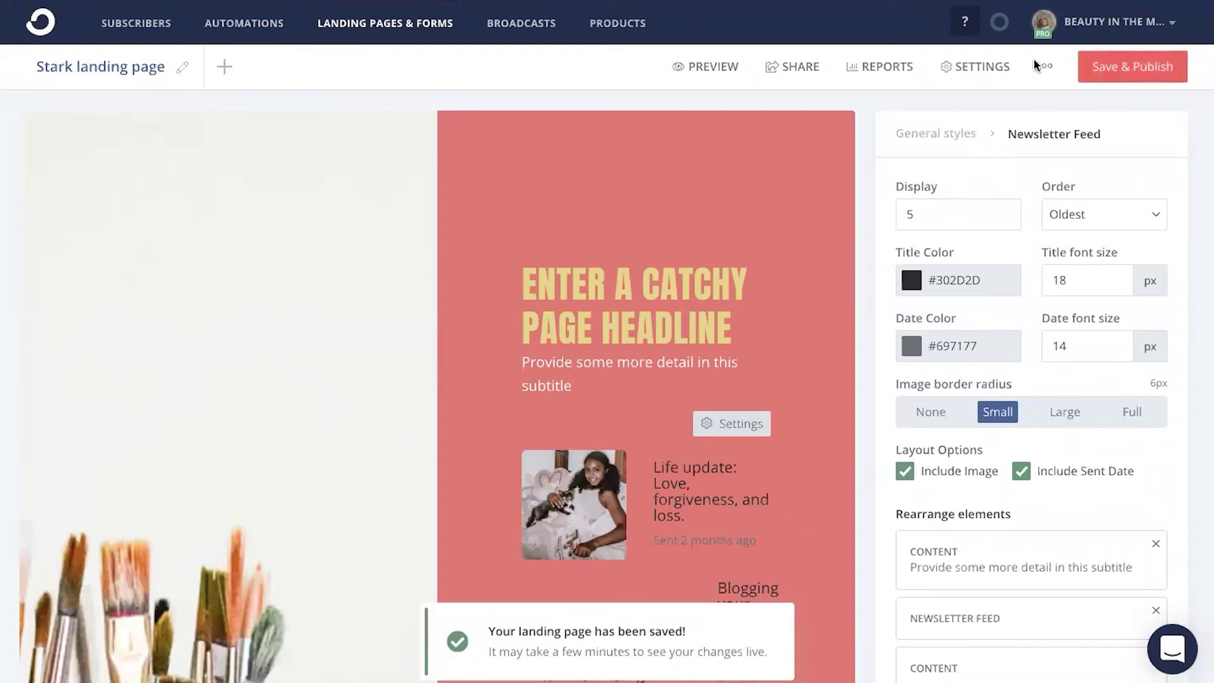
pyautogui.click(798, 67)
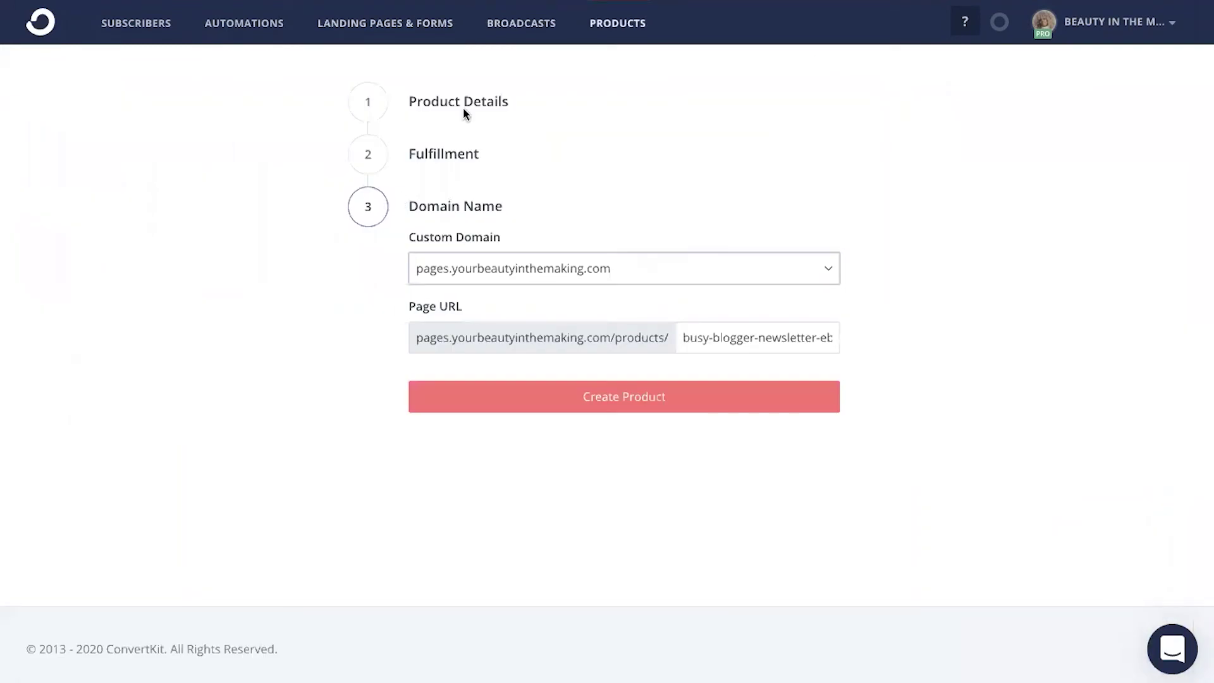
# - Create the product, preview its checkout, confirmation and receipt email pages, and save
pyautogui.click(589, 401)
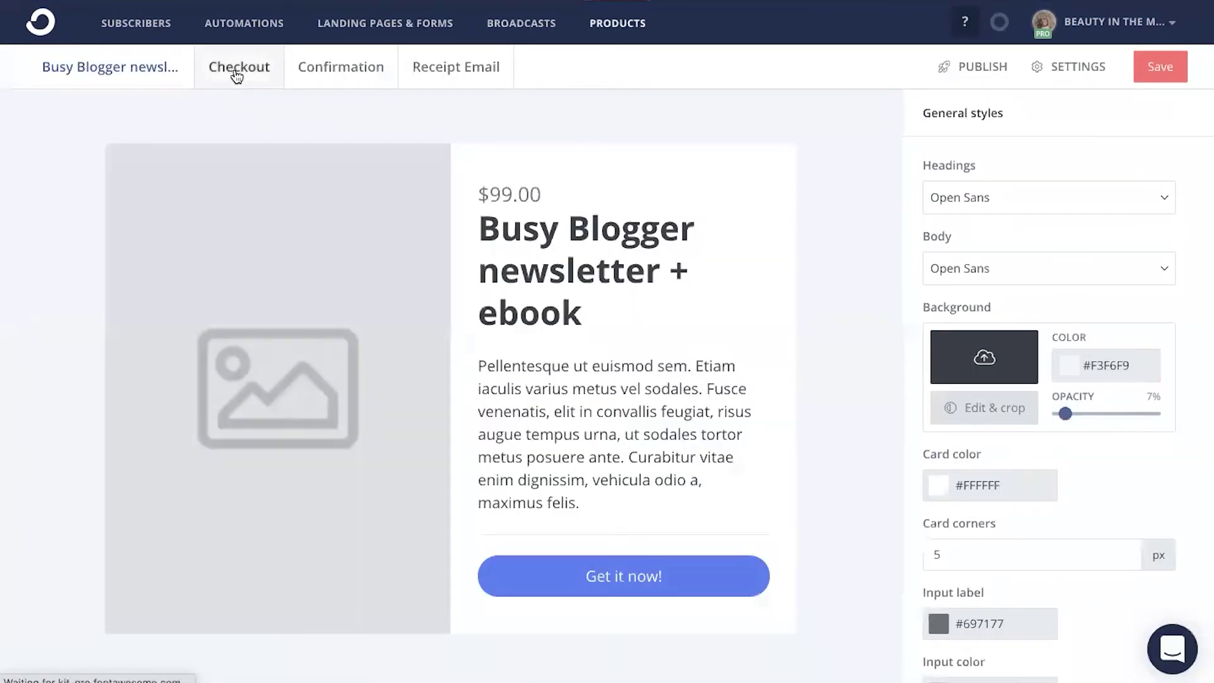
pyautogui.click(236, 75)
pyautogui.click(352, 83)
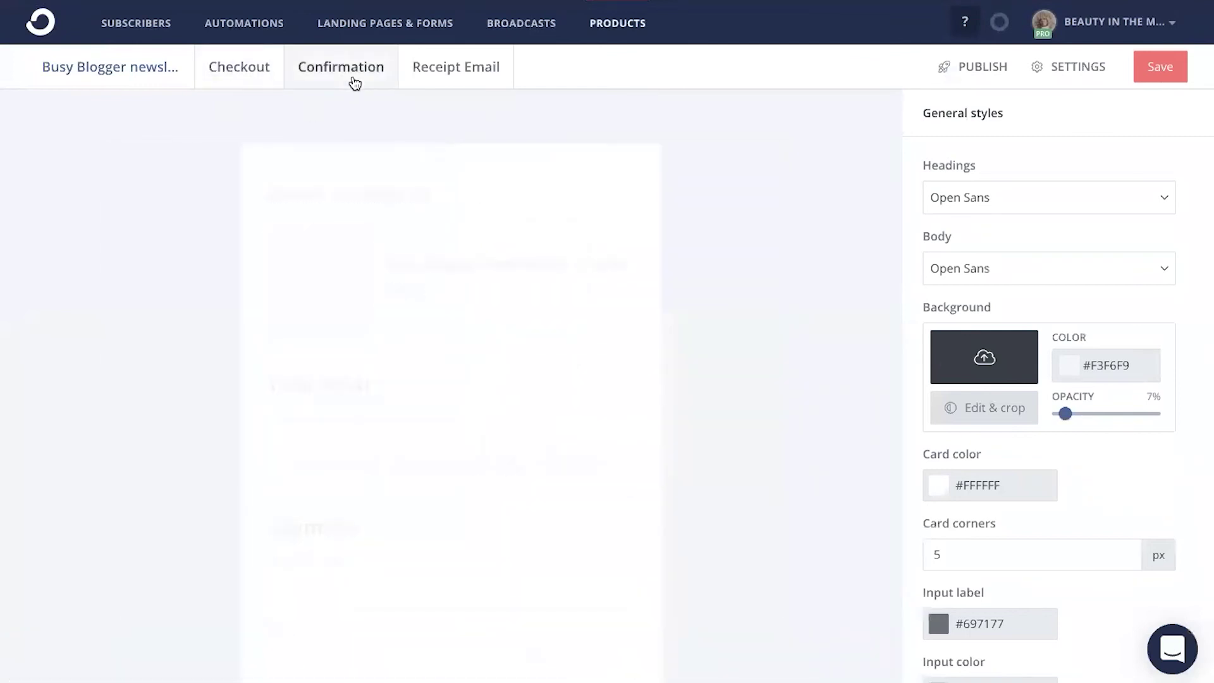
pyautogui.click(471, 77)
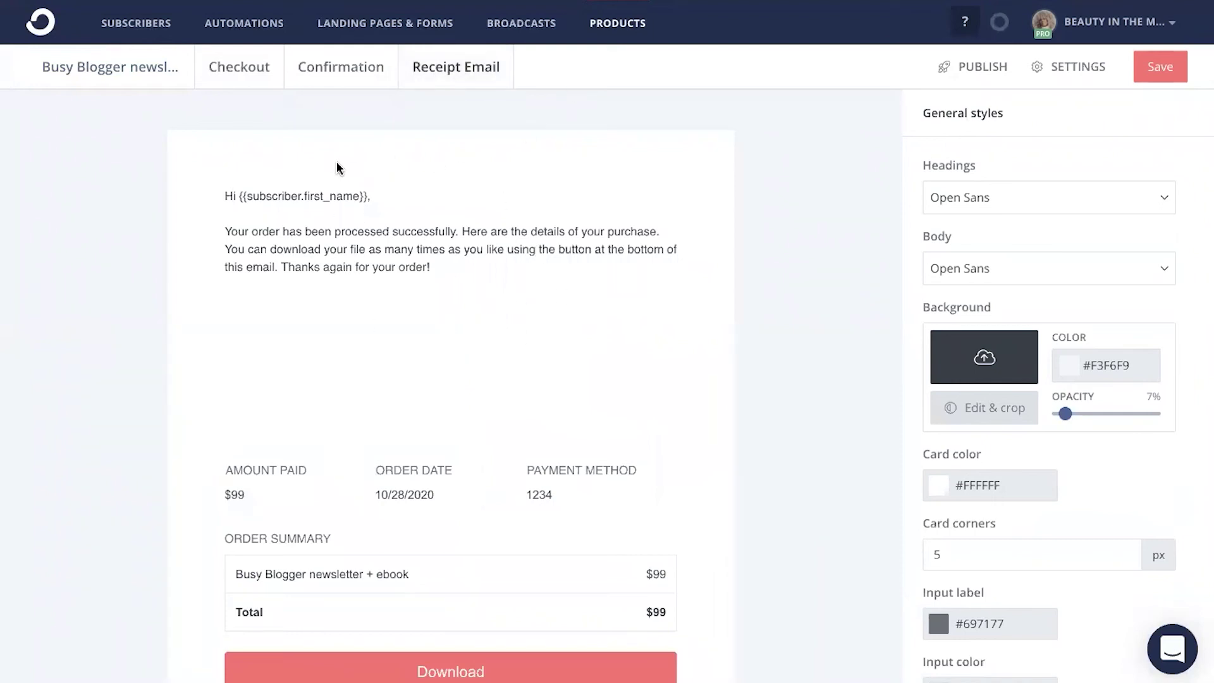
pyautogui.click(1162, 71)
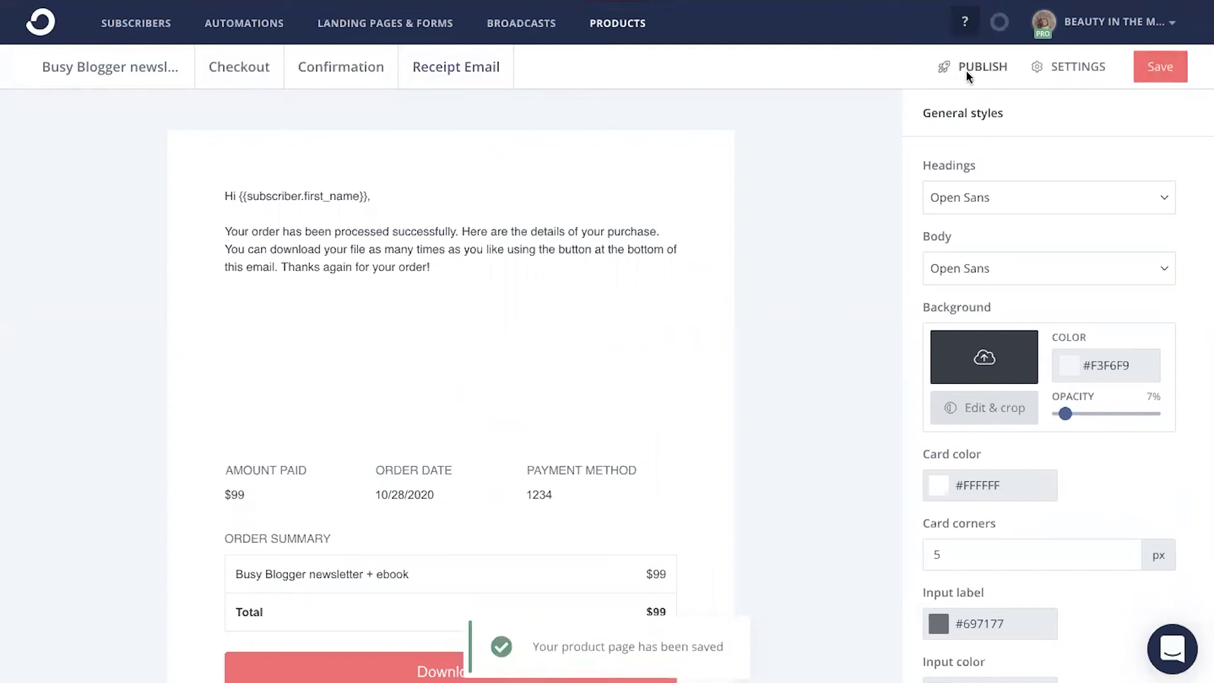
# - Open the product's Publish dialog and switch to the Embed code
pyautogui.click(976, 73)
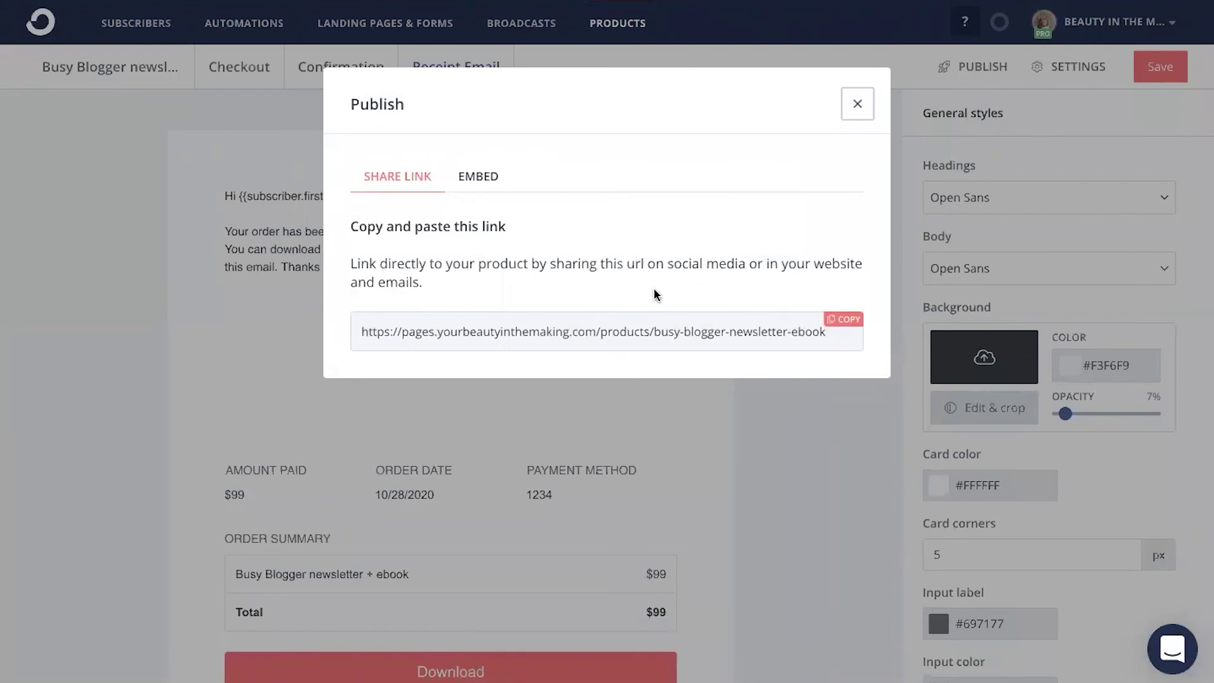
pyautogui.click(470, 179)
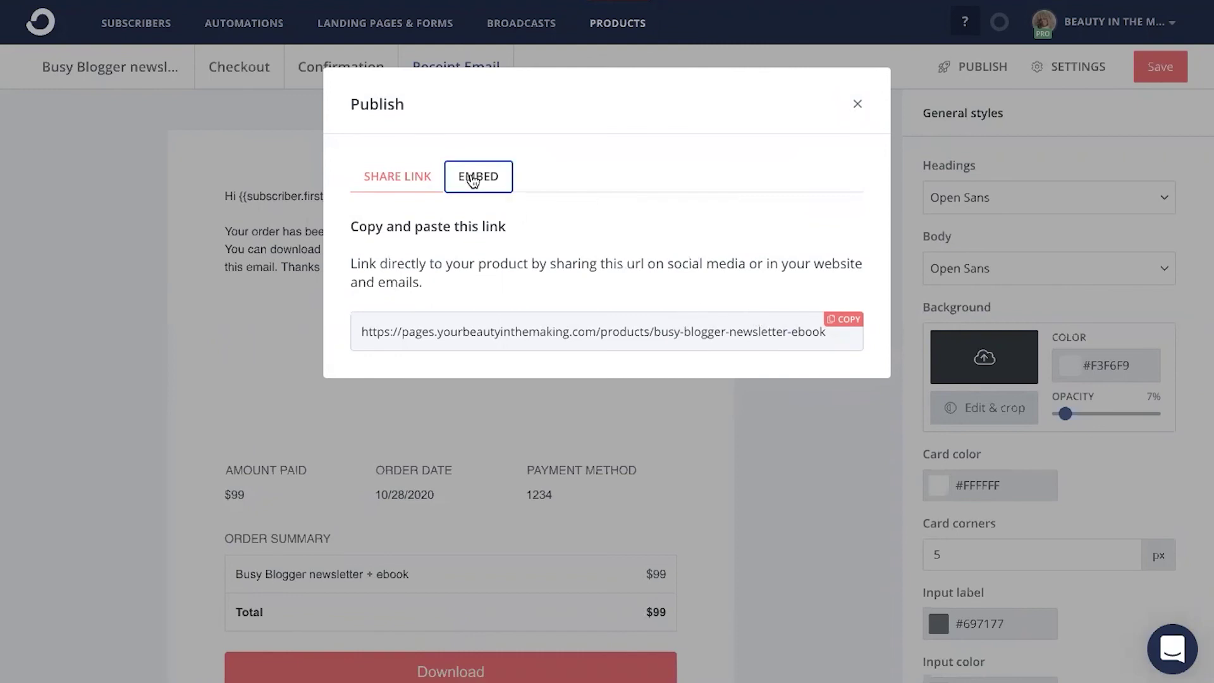